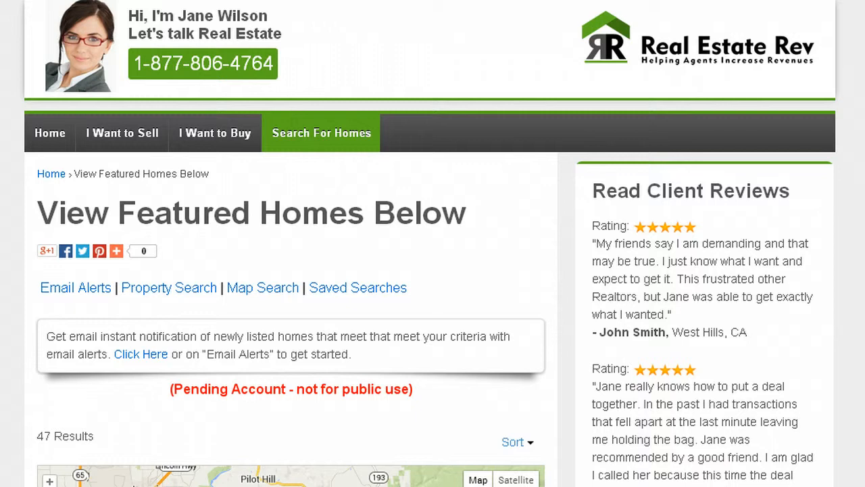
# Look through the results map and property listings on the View Featured Homes page
pyautogui.scroll(-6, 851, 255)
pyautogui.scroll(4, 851, 255)
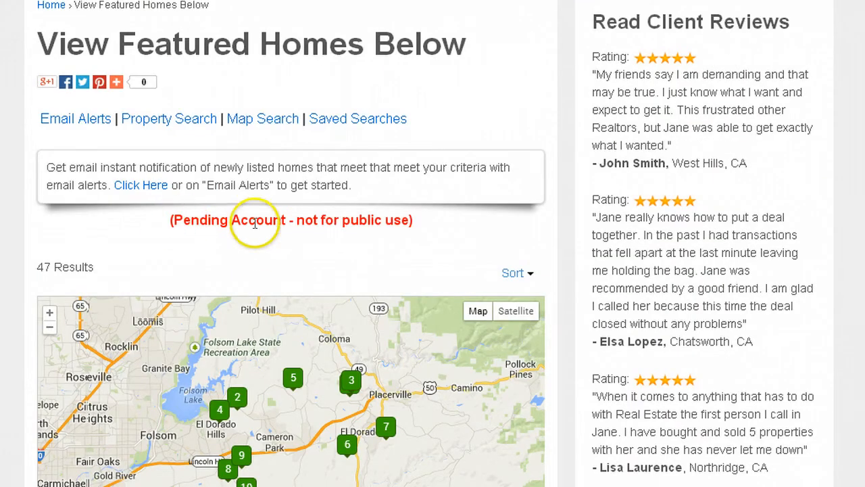
pyautogui.scroll(-15, 851, 239)
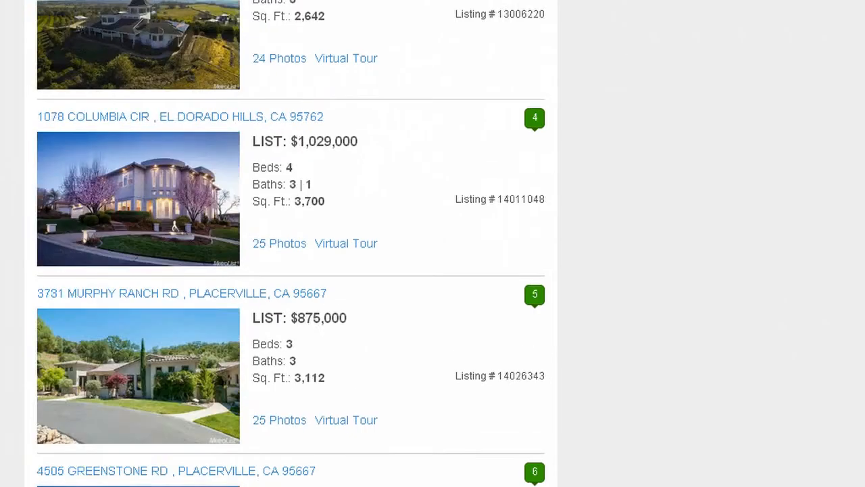
pyautogui.scroll(17, 820, 223)
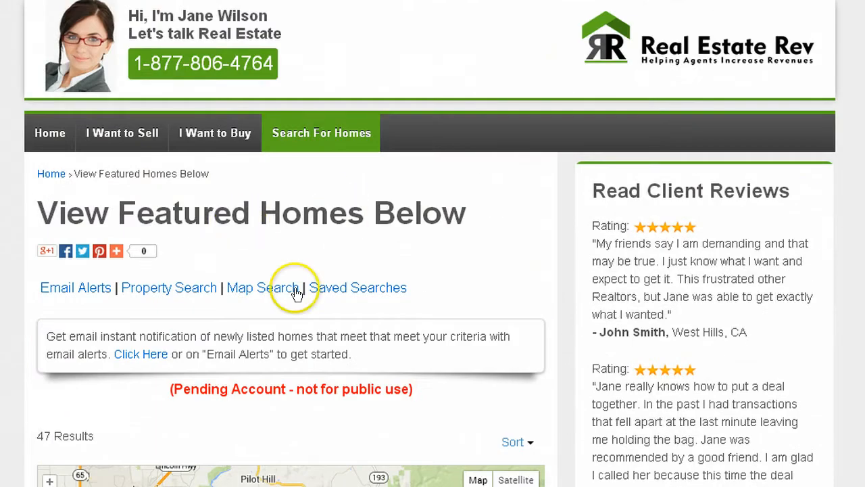
# Follow the Map Search and Property Search links to view the site's home search pages
pyautogui.click(296, 293)
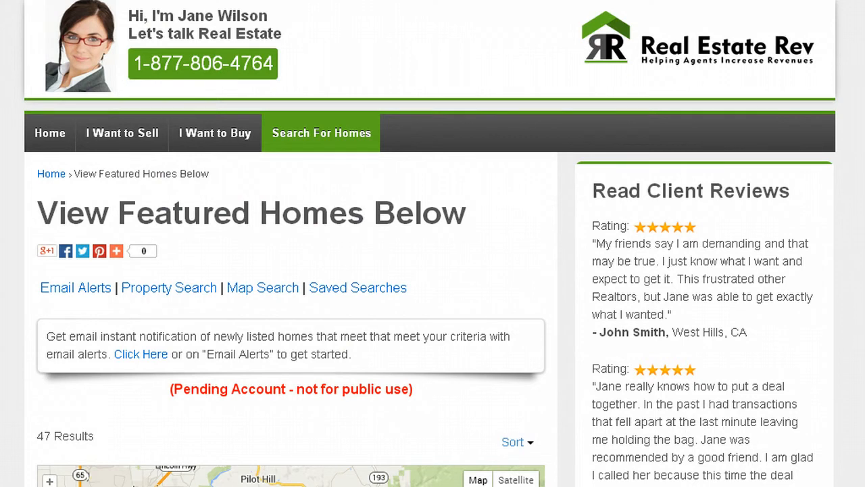
pyautogui.click(151, 291)
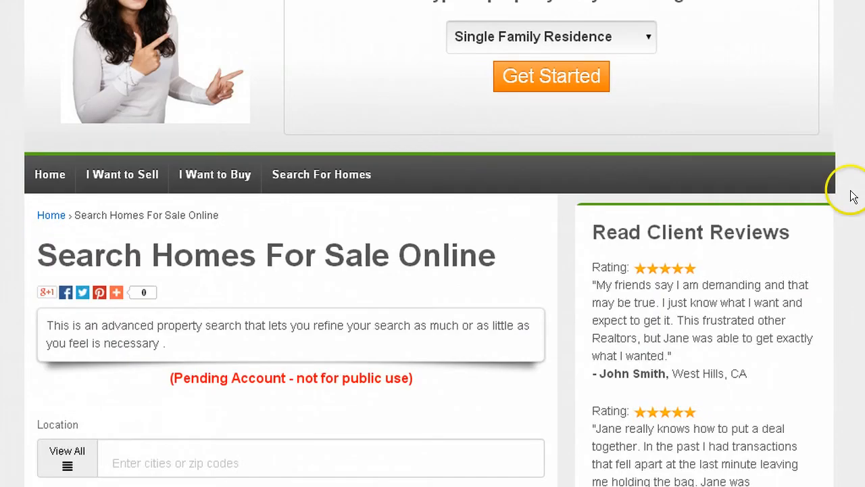
pyautogui.scroll(5, 849, 198)
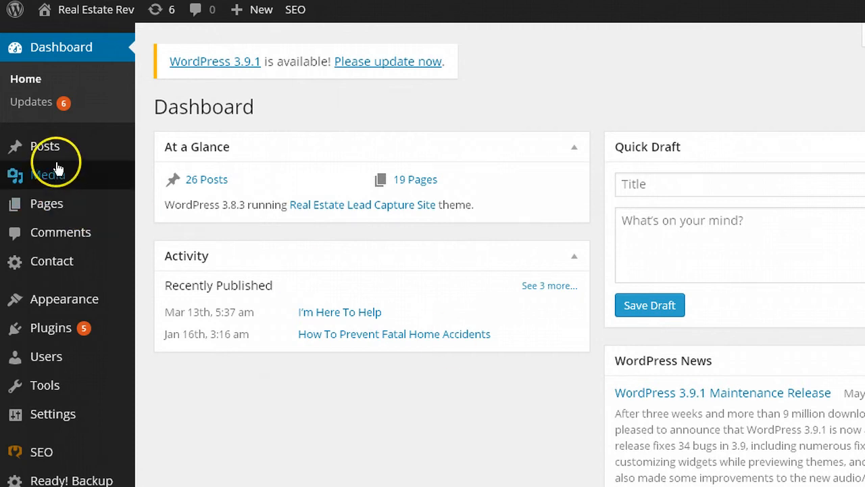
# Switch to the WordPress dashboard, open the list of all posts and look through it
pyautogui.moveTo(54, 150)
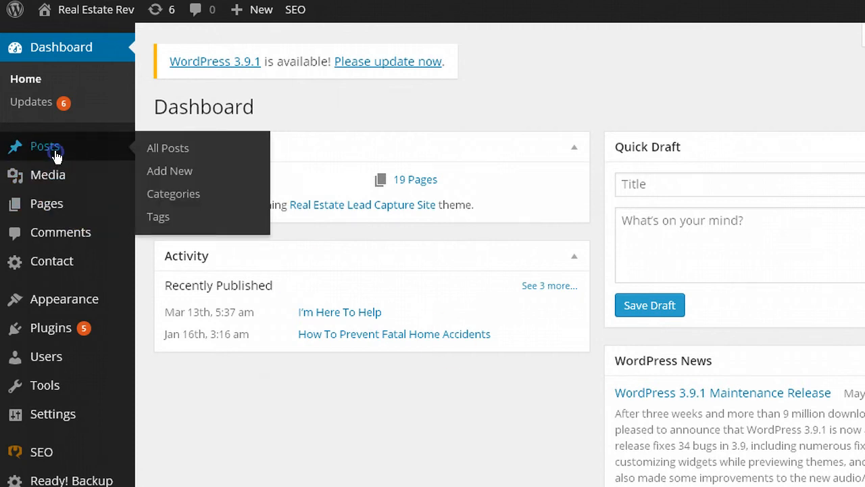
pyautogui.click(158, 149)
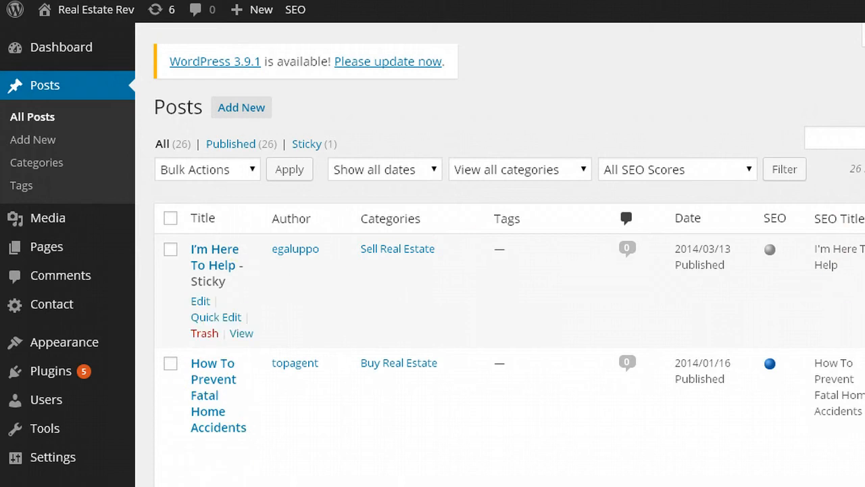
pyautogui.scroll(-5, 492, 247)
pyautogui.scroll(5, 492, 247)
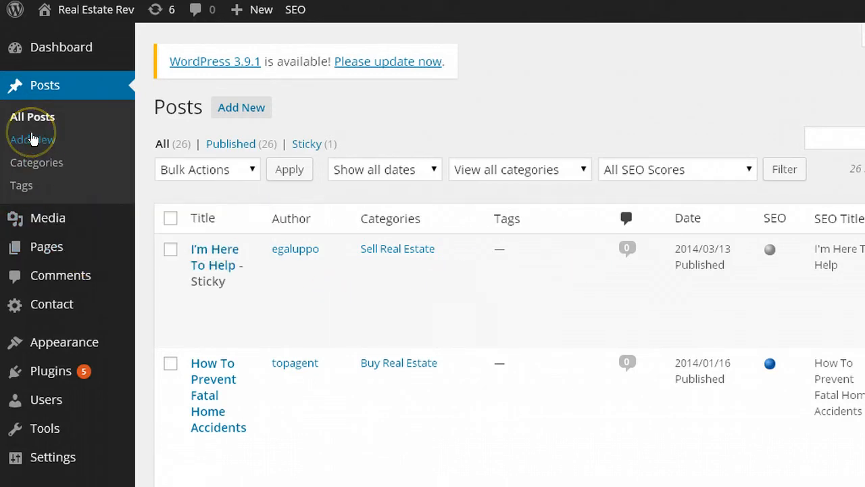
# Open the post "10 Home Improvement Facts For A Higher ROI" for editing
pyautogui.scroll(-1, 381, 286)
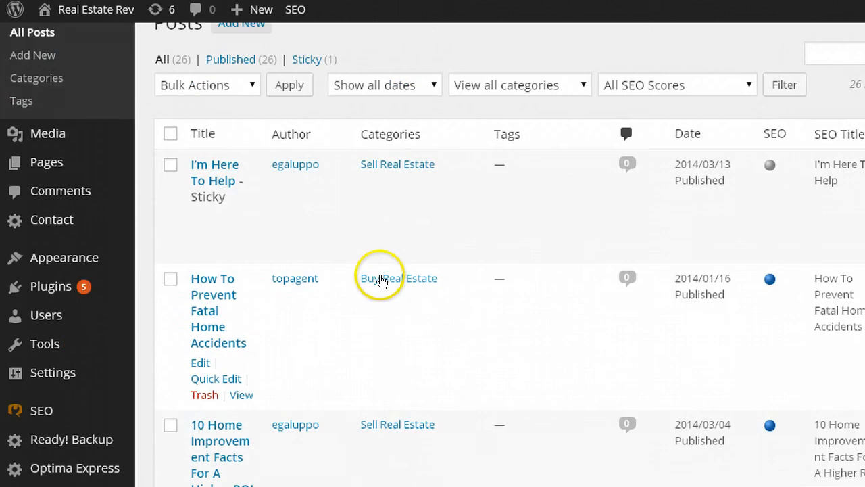
pyautogui.scroll(-2, 381, 281)
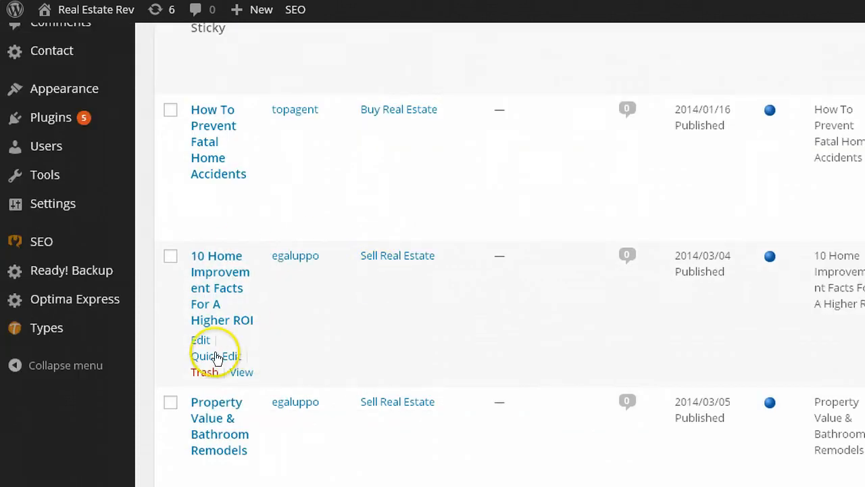
pyautogui.click(198, 341)
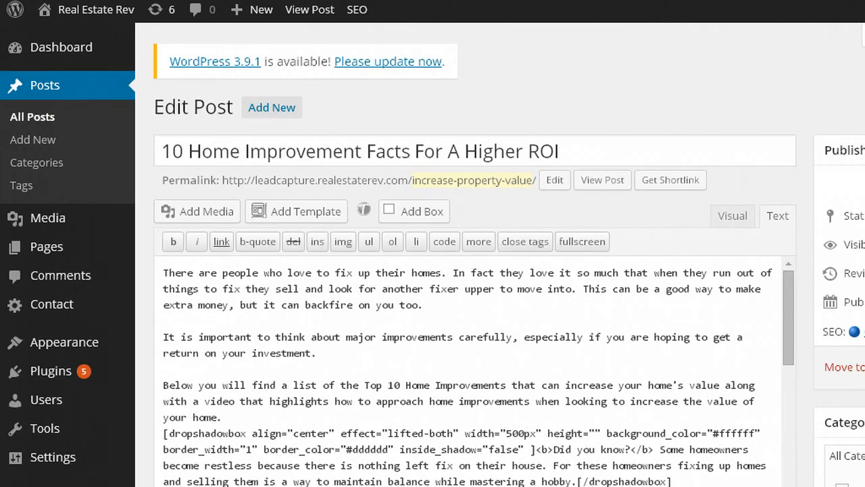
# Review the available form types in the post's Custom Form section, keeping Seller selected
pyautogui.scroll(-5, 473, 305)
pyautogui.scroll(-8, 473, 271)
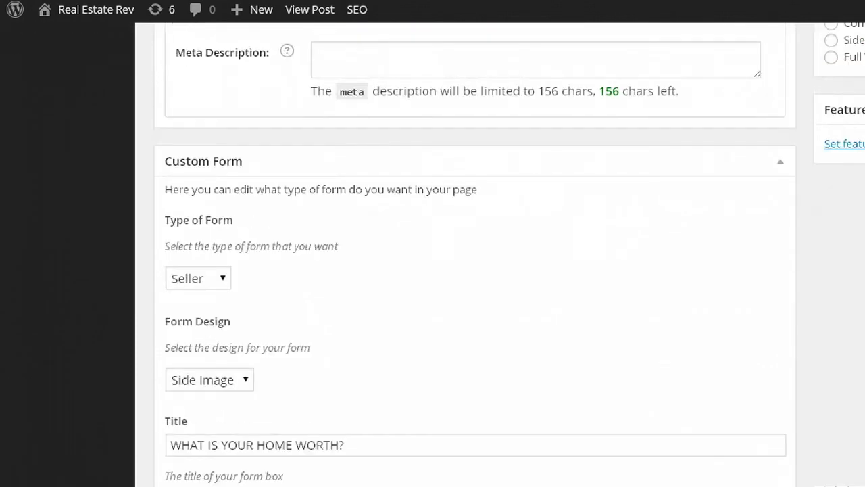
pyautogui.scroll(-1, 474, 270)
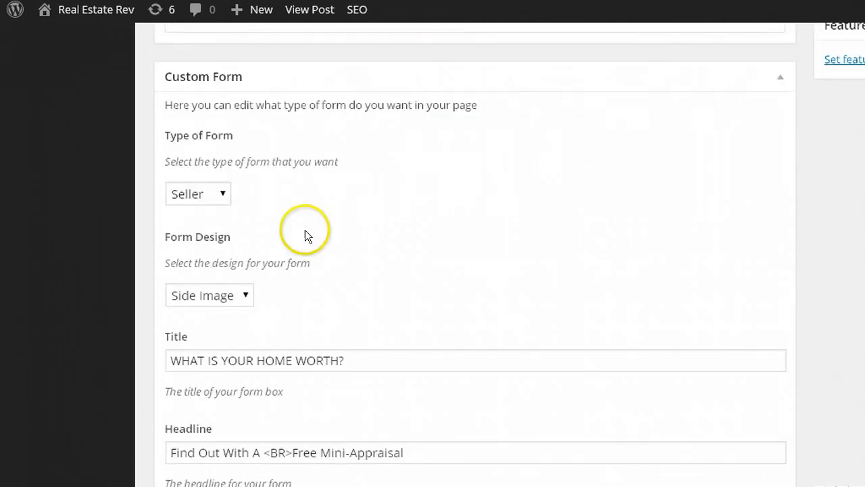
pyautogui.click(198, 197)
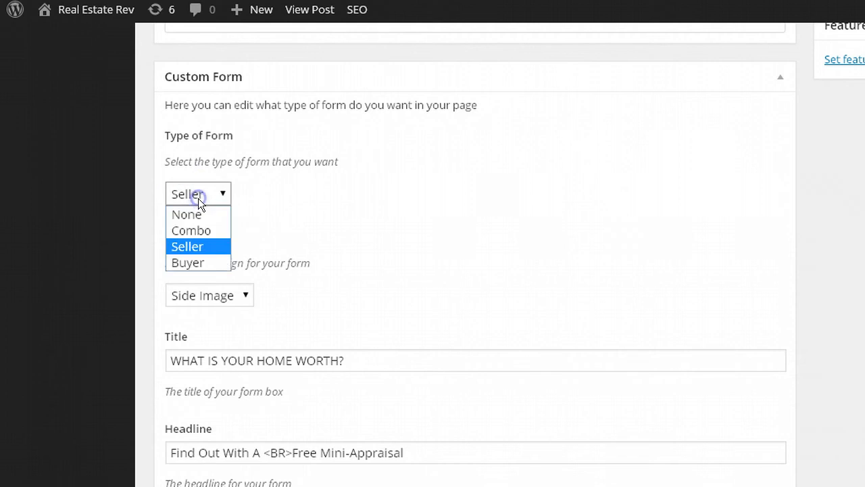
pyautogui.click(200, 233)
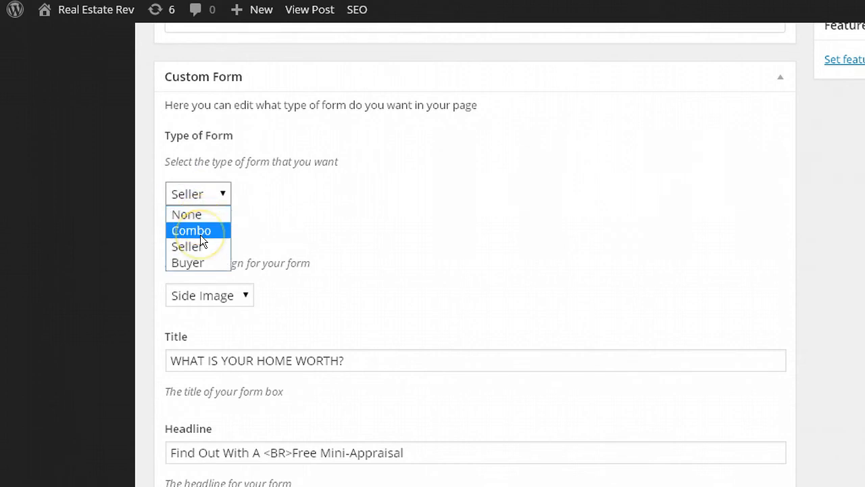
pyautogui.click(201, 252)
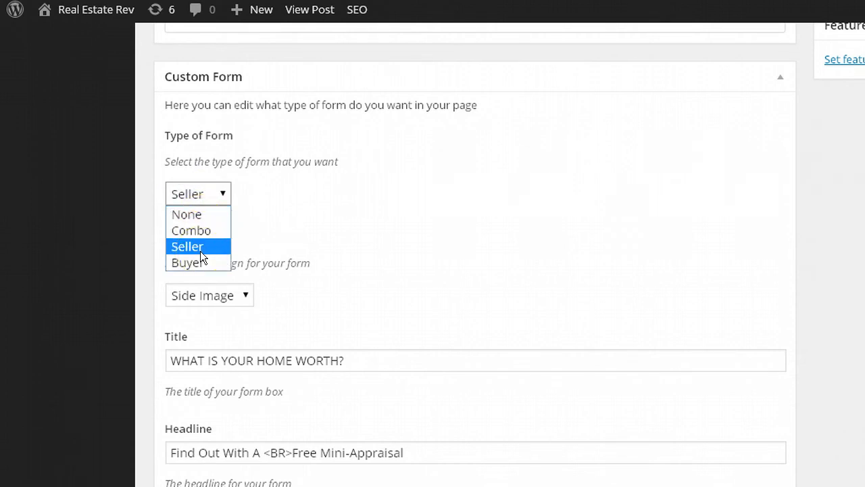
pyautogui.click(585, 265)
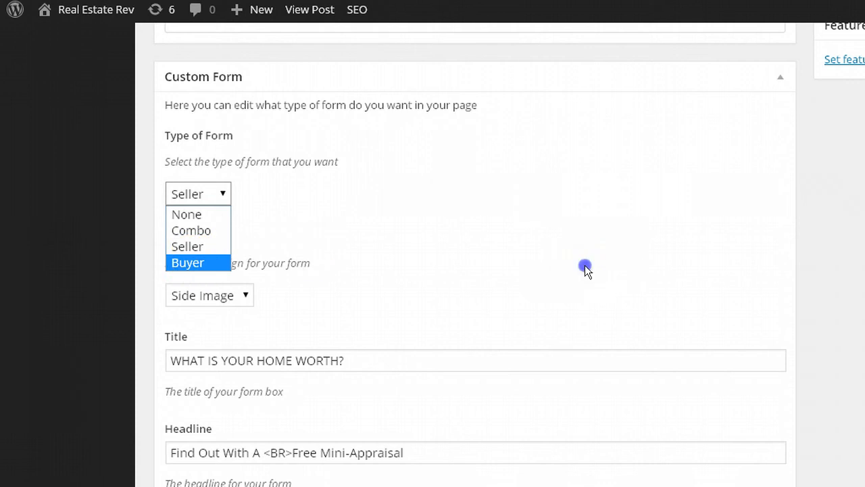
# Review the post's content and SEO section and the form design choices, keeping Side Image selected
pyautogui.scroll(10, 548, 270)
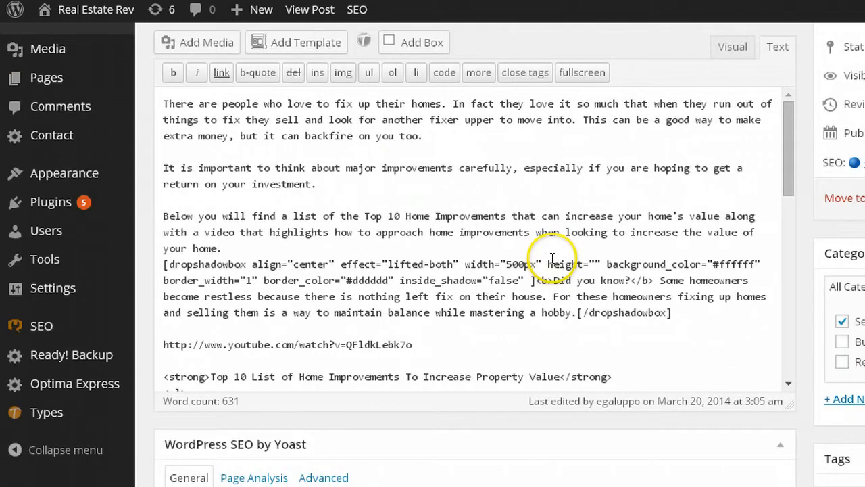
pyautogui.scroll(-10, 812, 255)
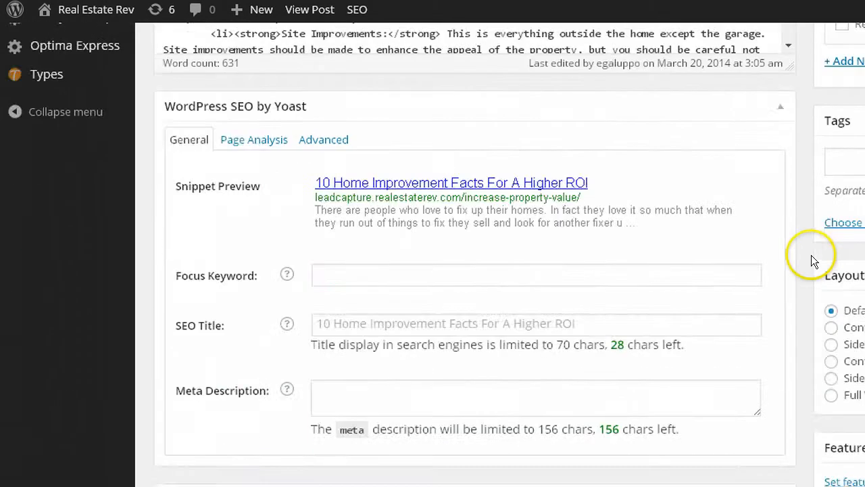
pyautogui.scroll(-1, 811, 252)
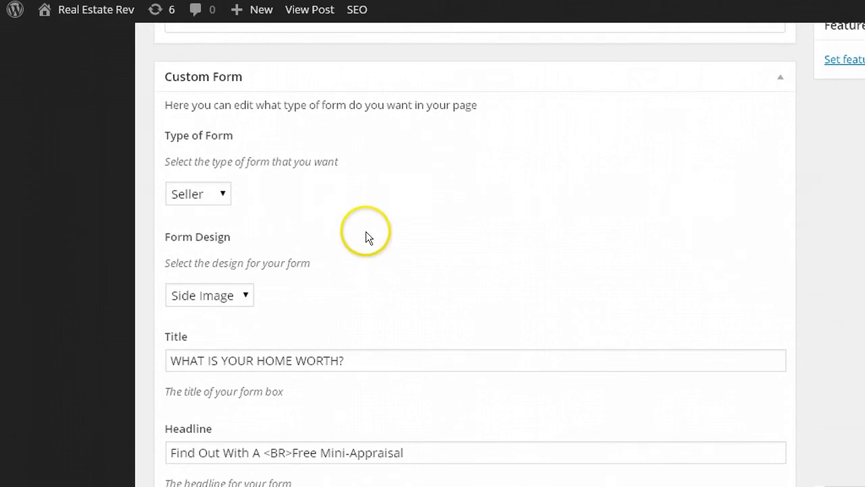
pyautogui.click(225, 296)
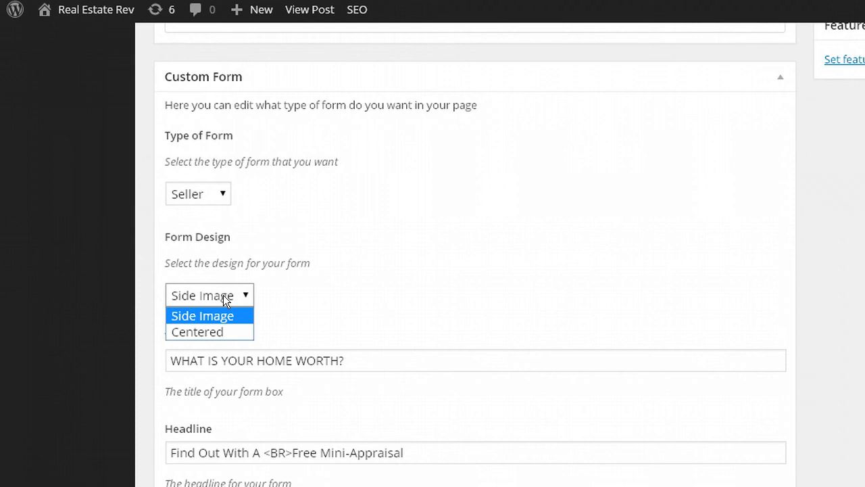
pyautogui.click(215, 331)
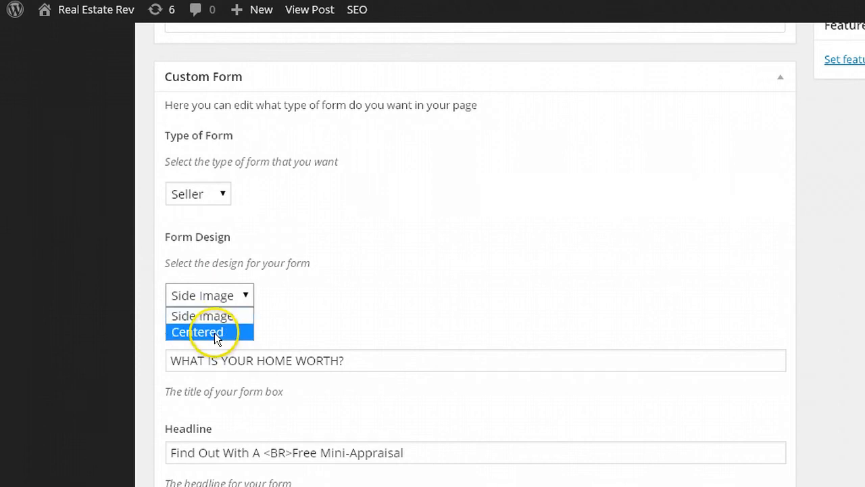
pyautogui.click(214, 318)
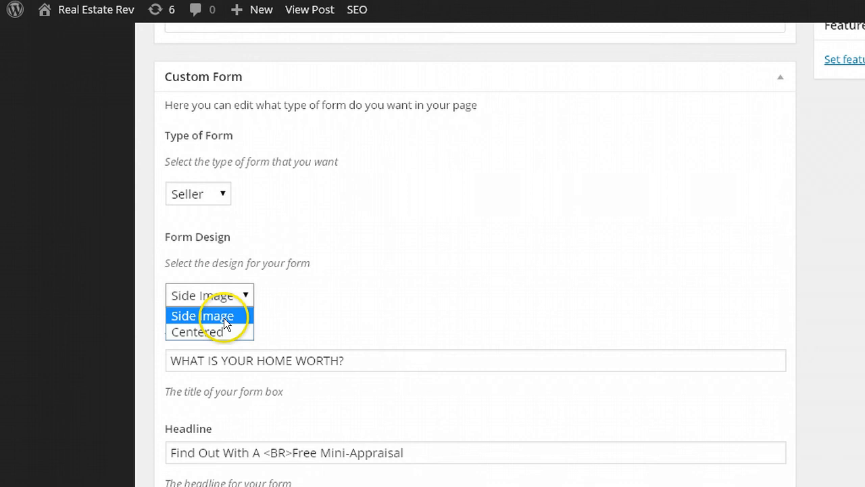
pyautogui.click(506, 254)
# Go through the custom form's Title, Headline, Subheadline and Call to Action Text fields without changing their text
pyautogui.scroll(-3, 597, 262)
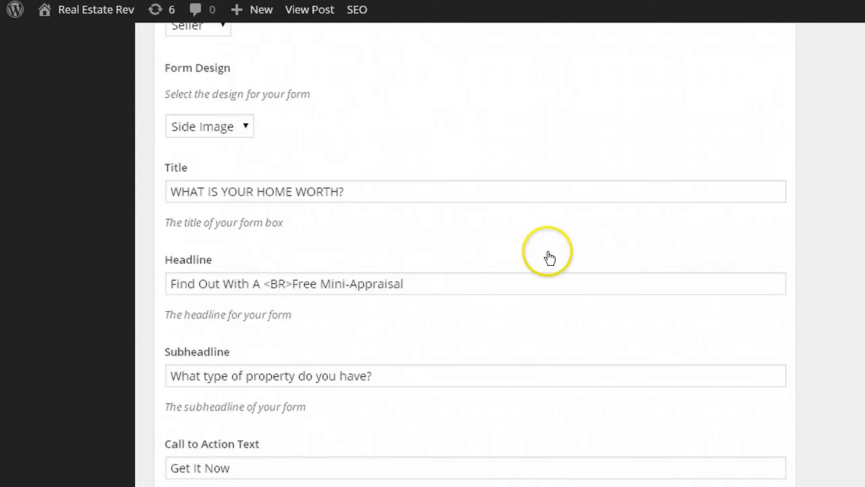
pyautogui.click(416, 193)
pyautogui.click(444, 286)
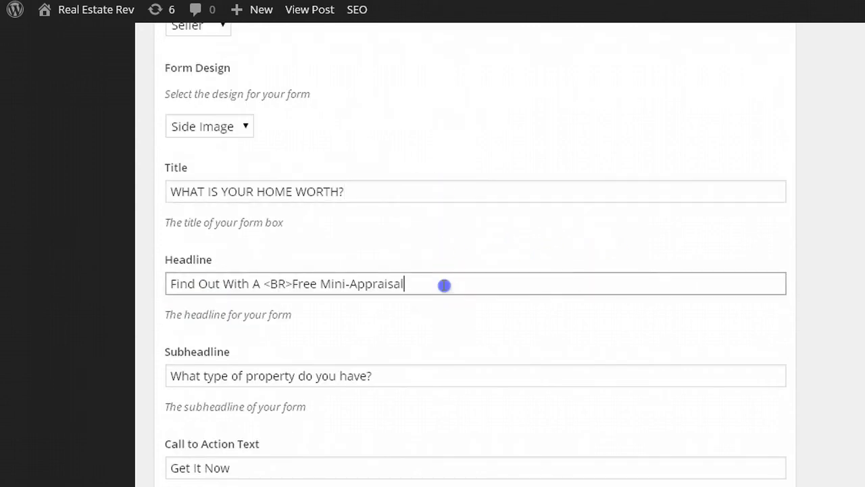
pyautogui.click(427, 376)
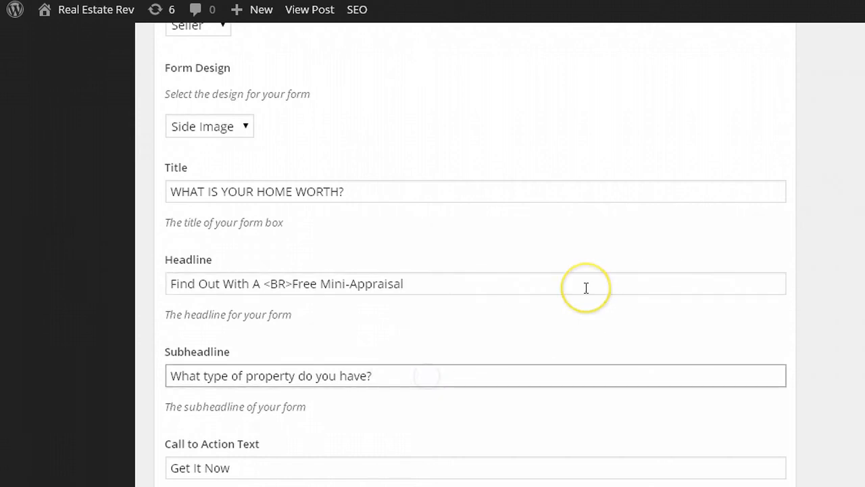
pyautogui.scroll(-4, 586, 288)
pyautogui.click(311, 220)
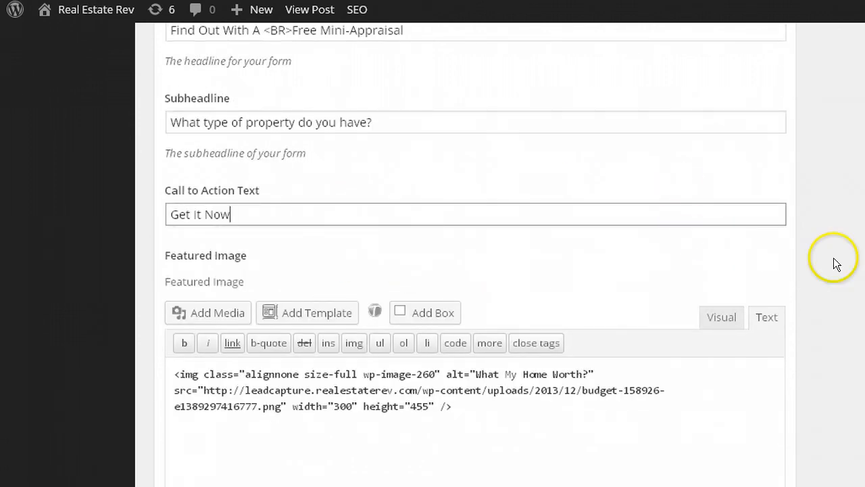
# Highlight the form's Featured Image code, browse the media library for a replacement image, and close it without inserting anything
pyautogui.scroll(-1, 833, 258)
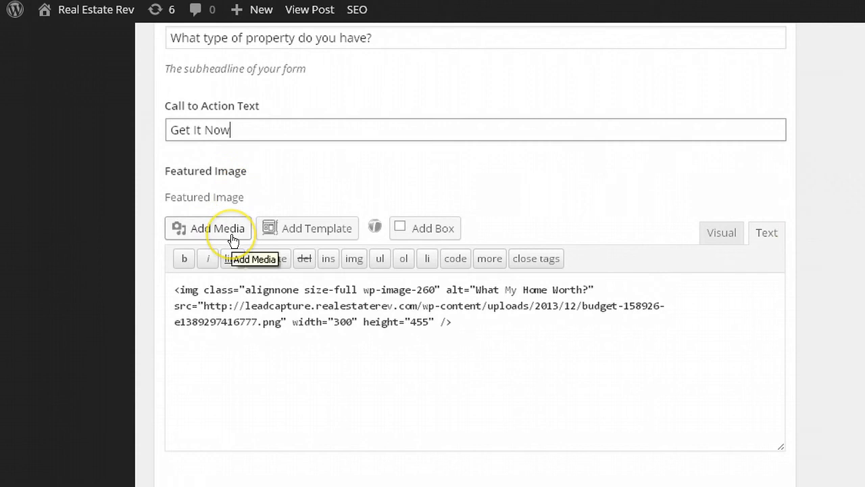
pyautogui.moveTo(470, 320); pyautogui.dragTo(153, 274)
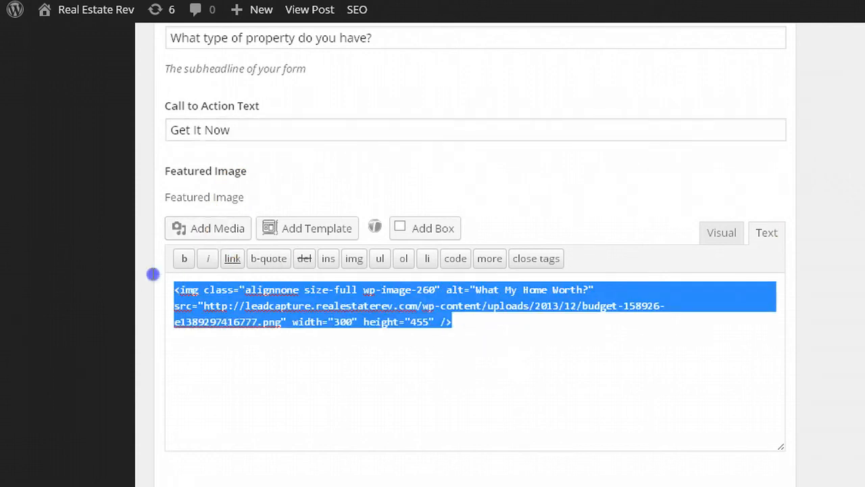
pyautogui.click(226, 228)
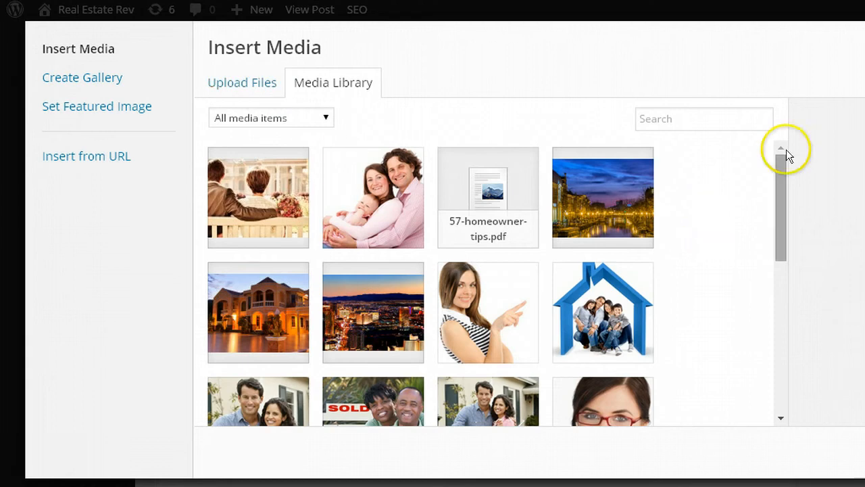
pyautogui.press('Escape')
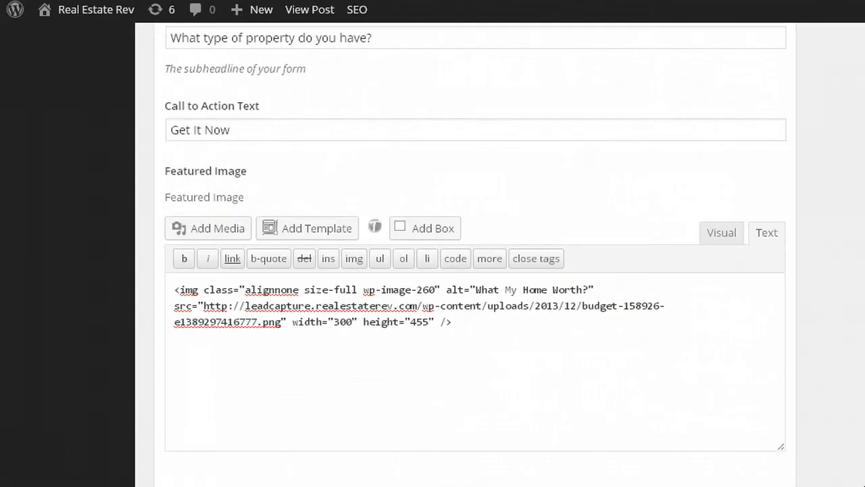
# View the published post and examine its lead capture form, highlighting parts of the headline and subheadline
pyautogui.scroll(-5, 473, 271)
pyautogui.scroll(12, 473, 271)
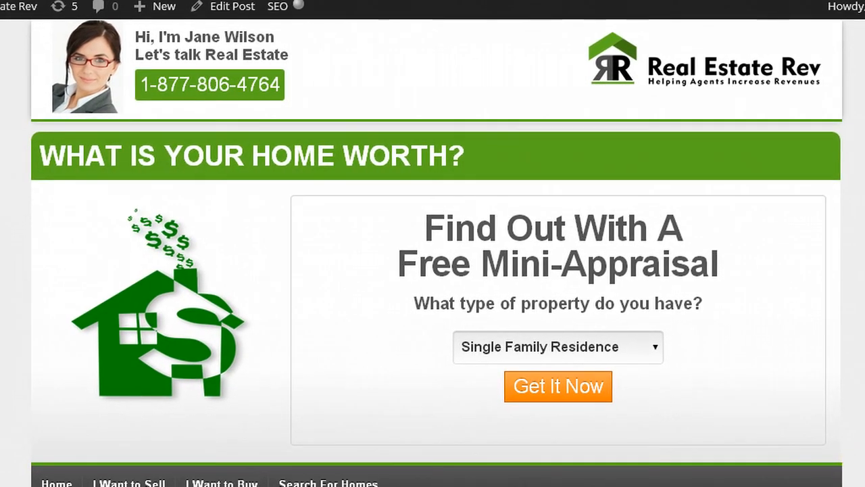
pyautogui.scroll(-2, 433, 271)
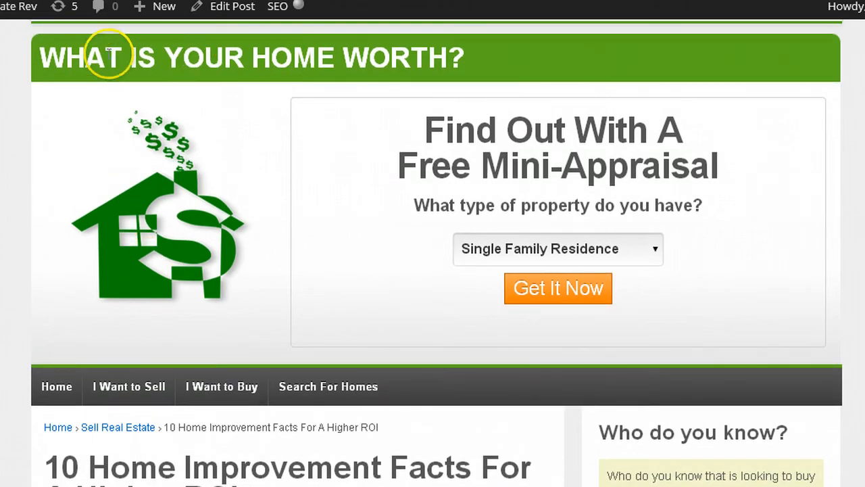
pyautogui.moveTo(455, 132); pyautogui.dragTo(653, 138)
pyautogui.moveTo(664, 206); pyautogui.dragTo(527, 208)
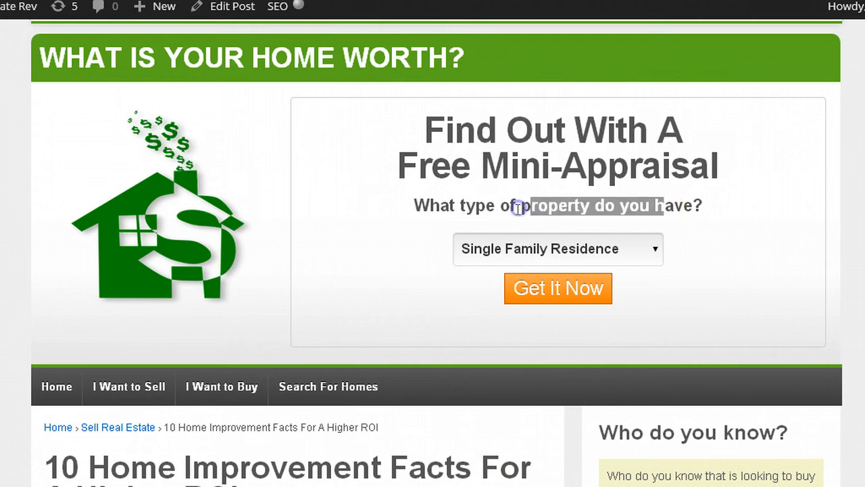
# Examine the published post's article text and the "Who do you know?" referral box beside it
pyautogui.click(560, 320)
pyautogui.scroll(-2, 683, 164)
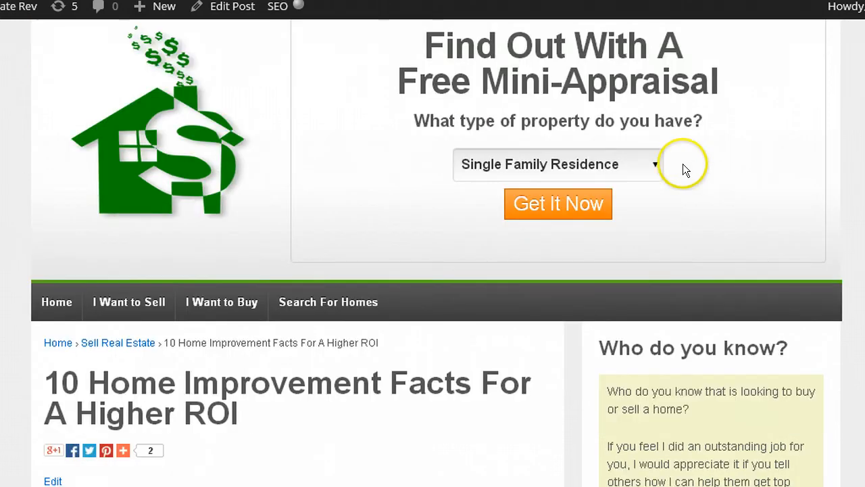
pyautogui.scroll(-2, 798, 166)
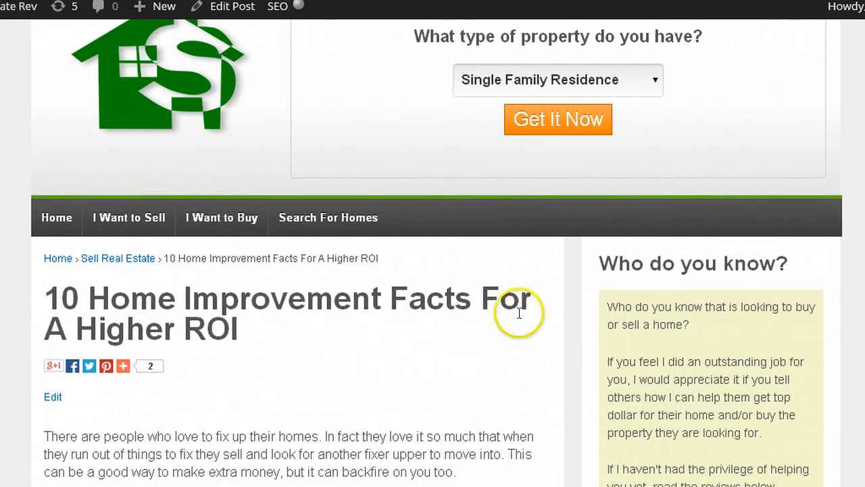
pyautogui.scroll(-2, 518, 315)
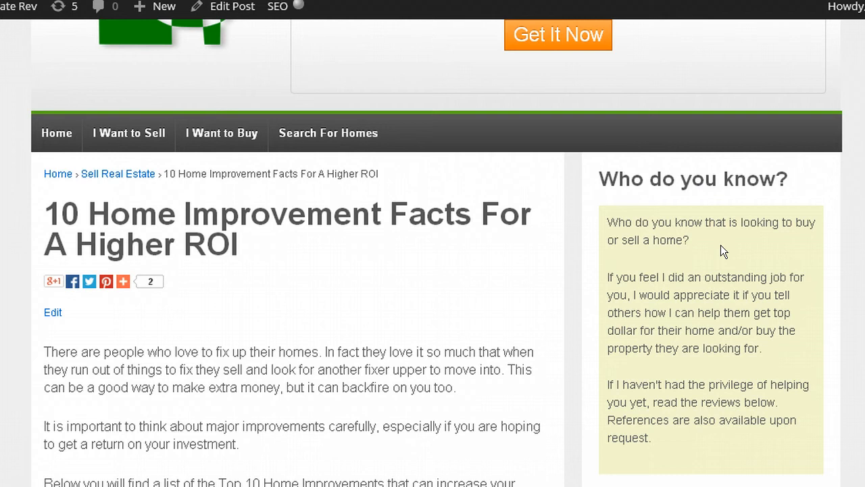
pyautogui.scroll(-2, 721, 251)
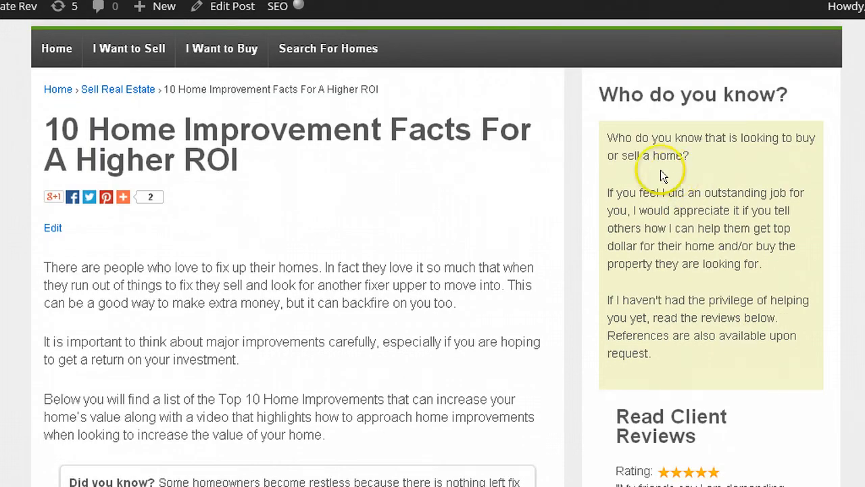
pyautogui.scroll(-4, 477, 159)
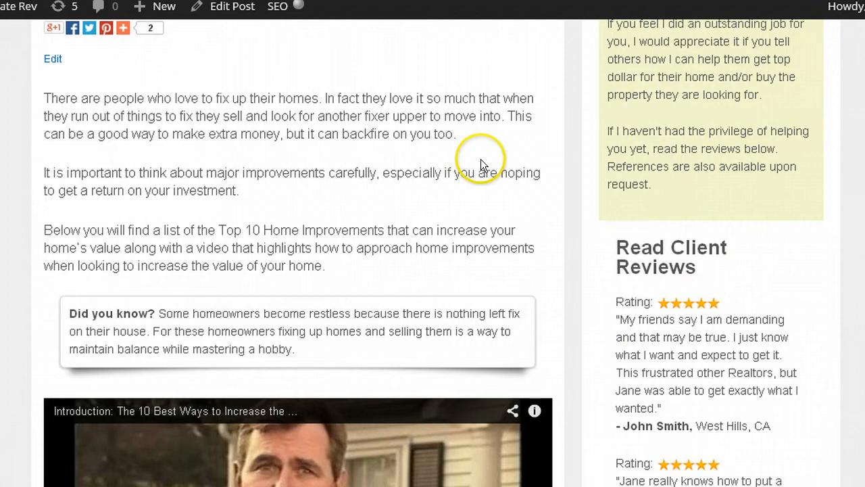
pyautogui.scroll(4, 481, 163)
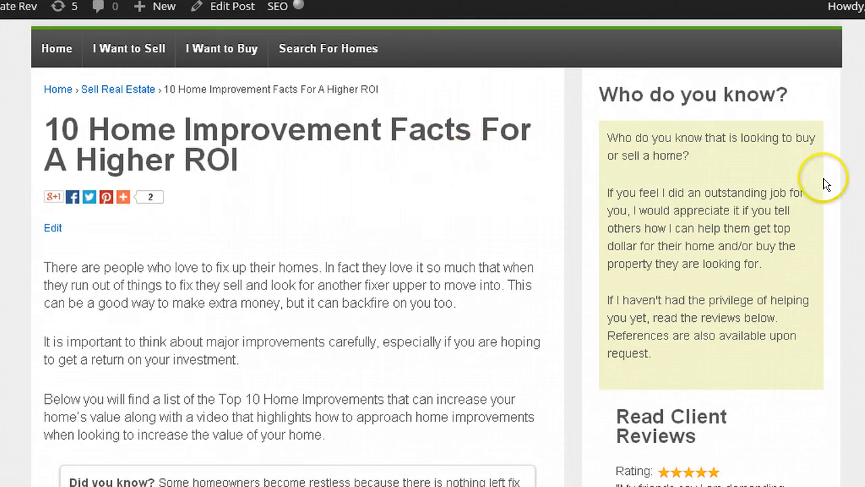
# Read through the client reviews beside the published post and return to the beginning of the article
pyautogui.scroll(-2, 433, 271)
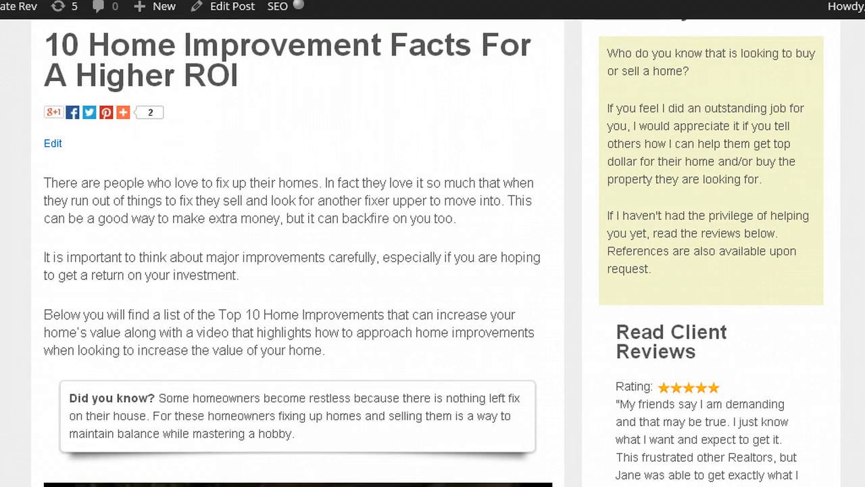
pyautogui.scroll(-2, 432, 270)
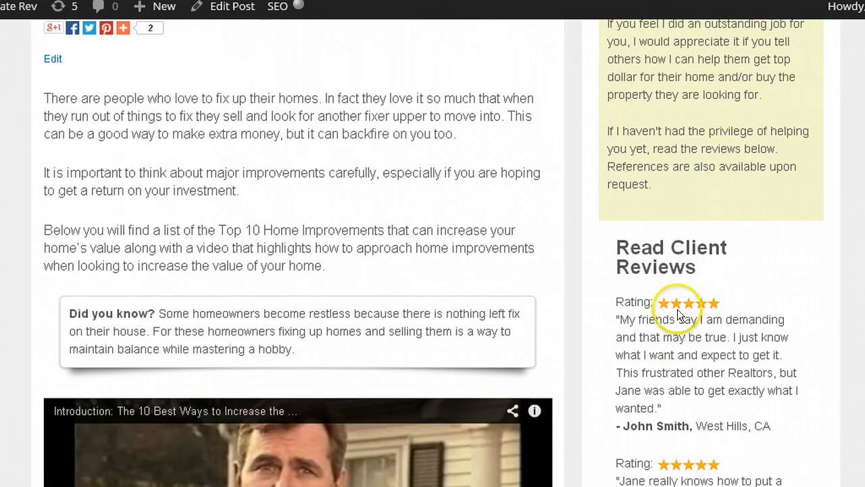
pyautogui.scroll(-15, 690, 313)
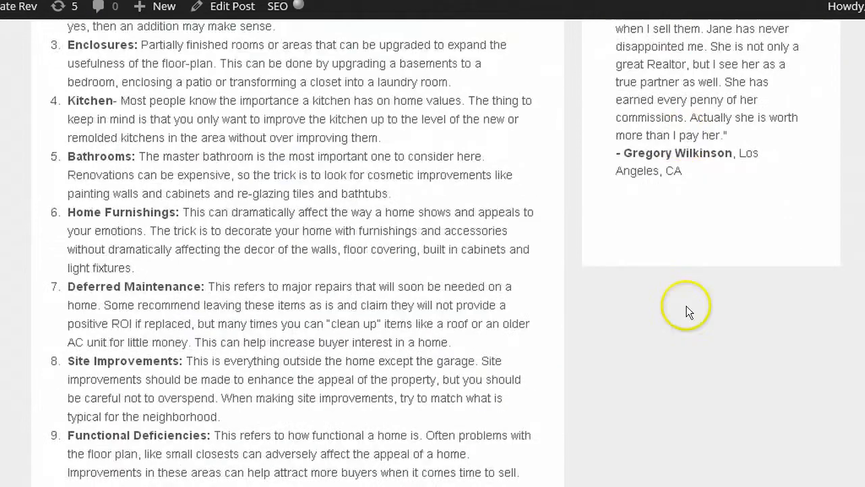
pyautogui.scroll(15, 686, 306)
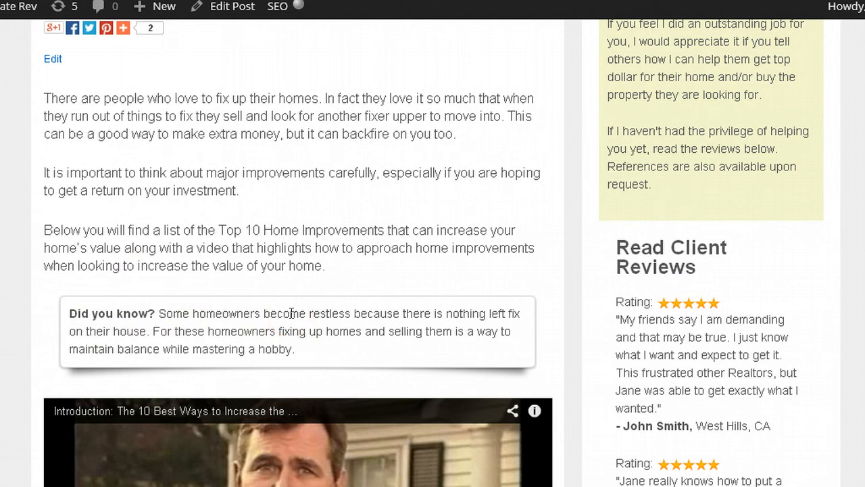
pyautogui.scroll(3, 288, 290)
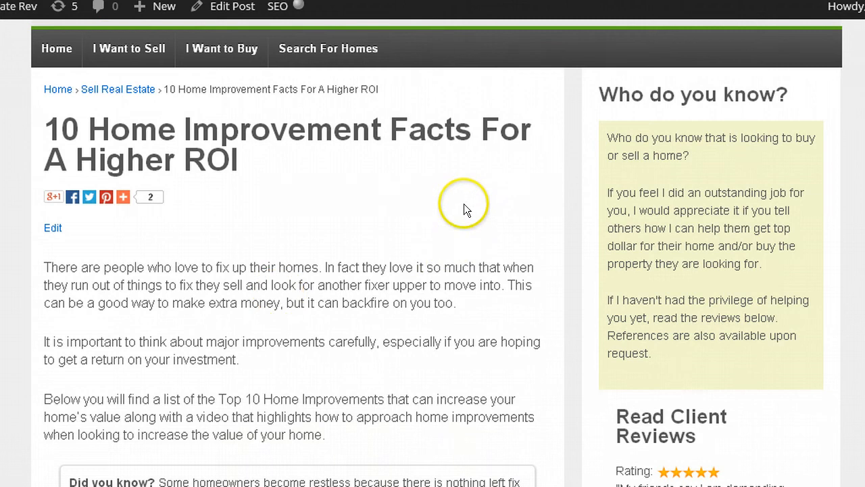
pyautogui.scroll(1, 464, 203)
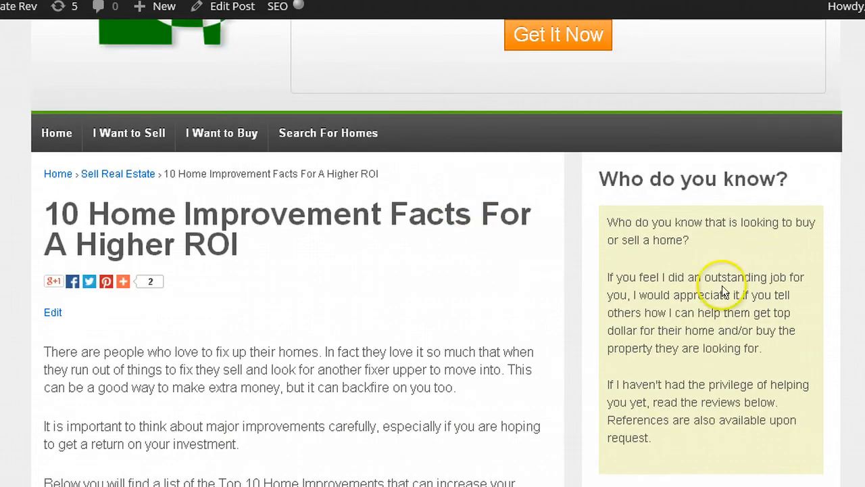
pyautogui.scroll(3, 730, 396)
# Preview the post's content in the Visual editor of the Edit Post page, and switch back to the Text editor
pyautogui.scroll(1, 432, 270)
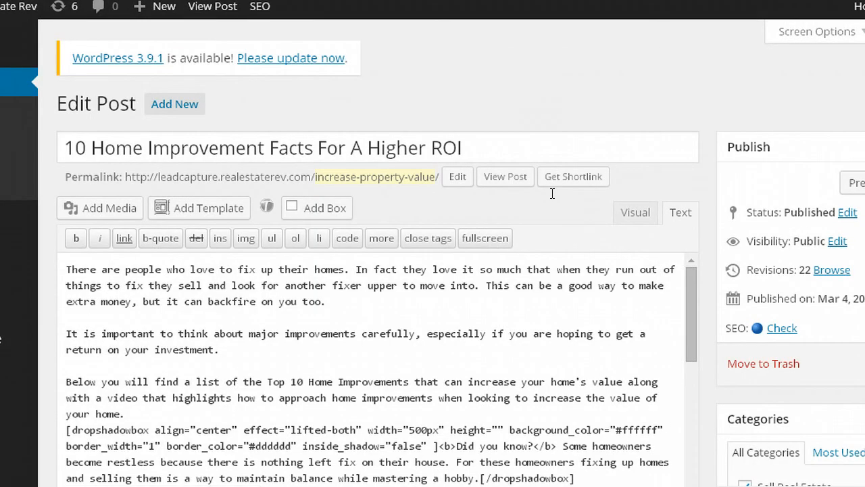
pyautogui.scroll(-1, 552, 194)
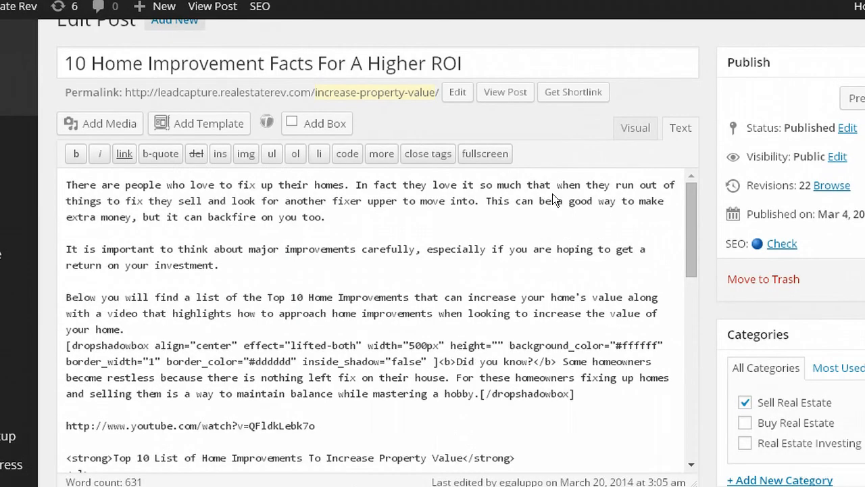
pyautogui.click(327, 200)
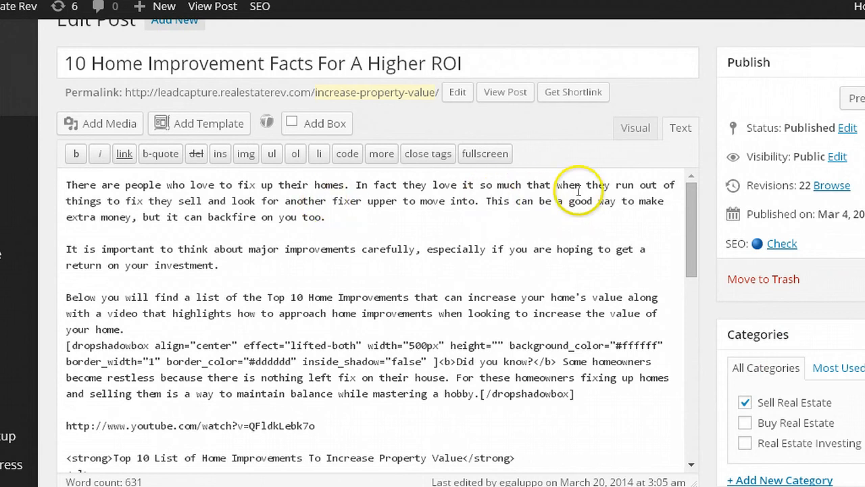
pyautogui.click(636, 128)
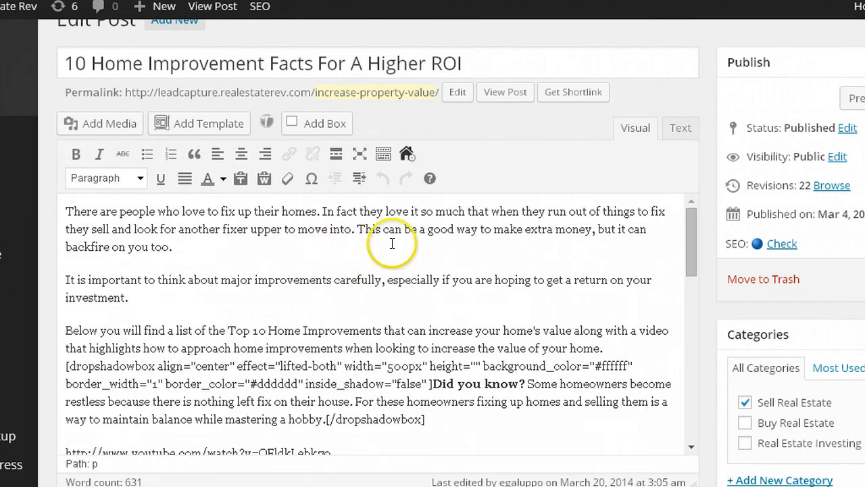
pyautogui.click(669, 135)
pyautogui.click(484, 176)
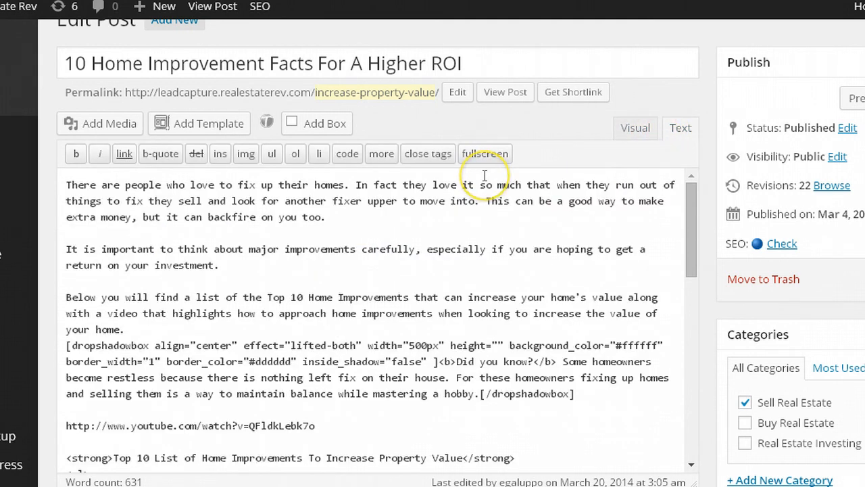
# View the site's home page and examine its "Get Expert Assistance" form, introduction text and client reviews
pyautogui.click(558, 160)
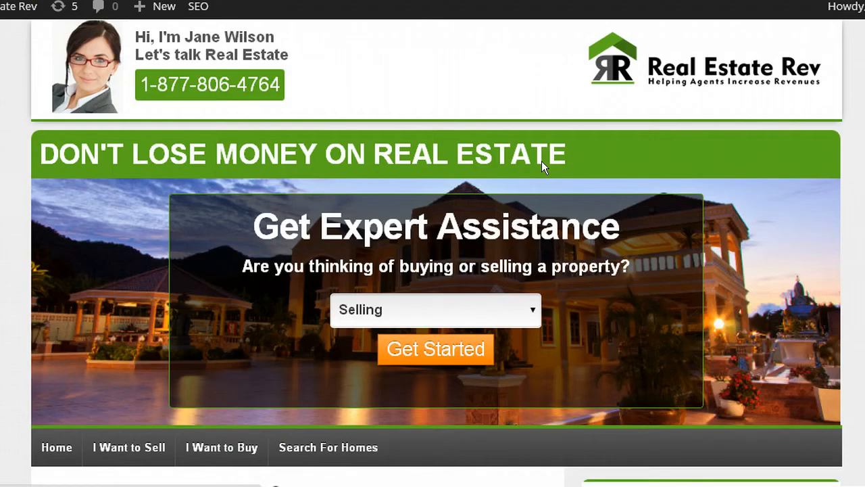
pyautogui.scroll(-7, 432, 270)
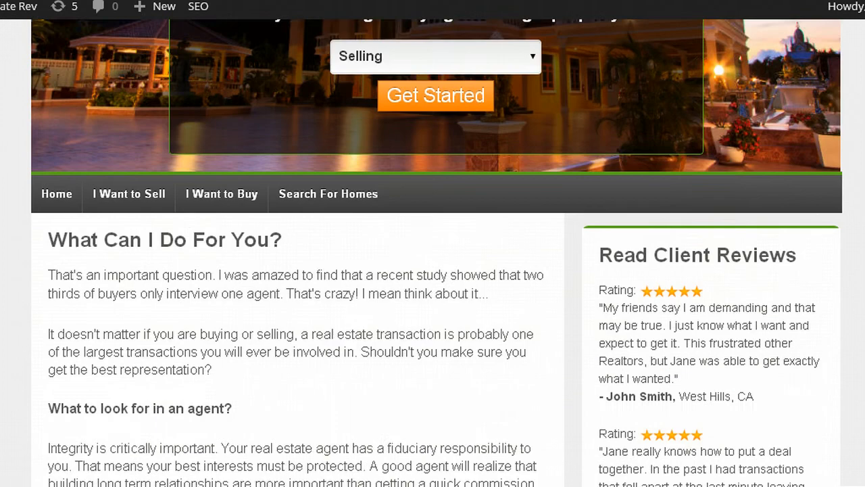
pyautogui.scroll(6, 433, 270)
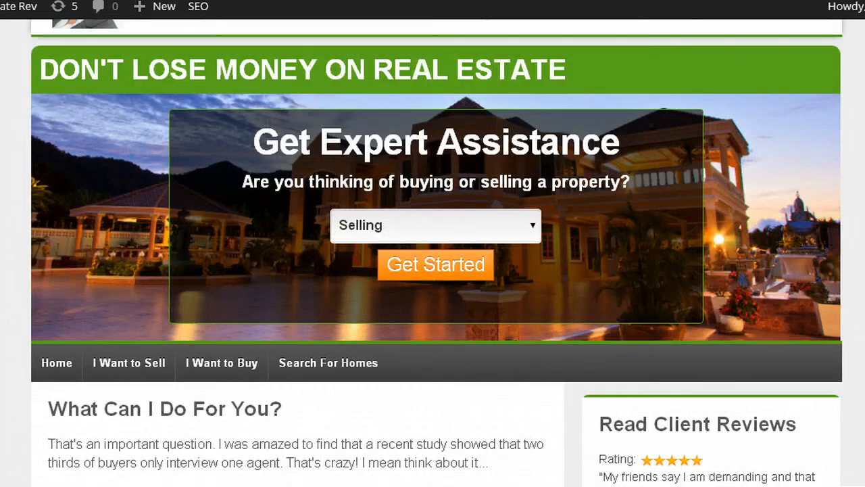